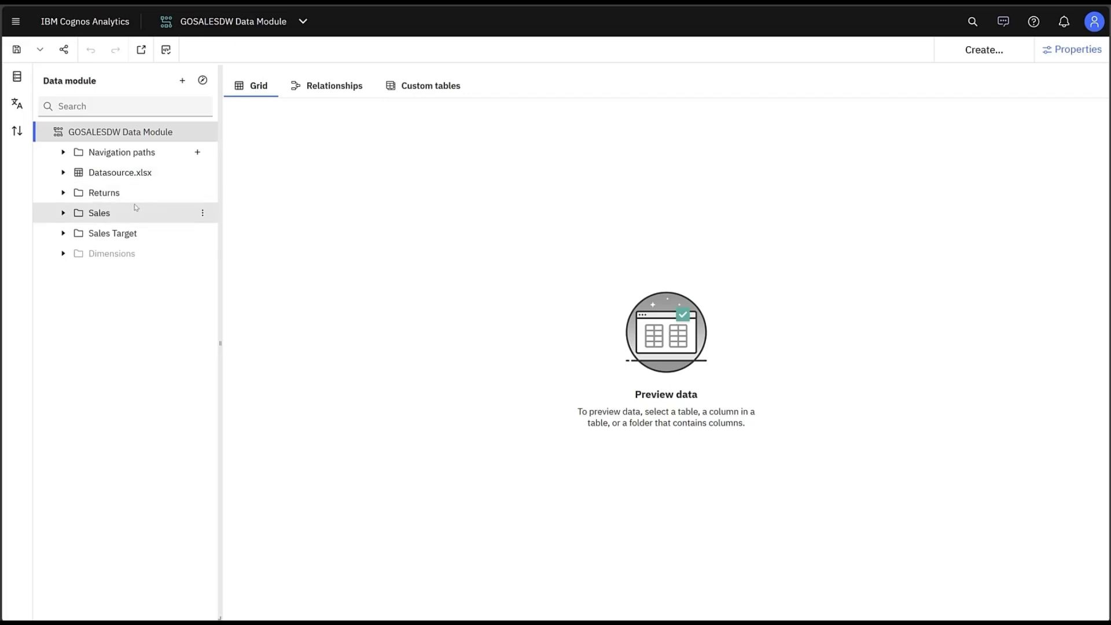
Preview the Datasource.xlsx table and examine its Key and Value entries for each locale.
click(114, 177)
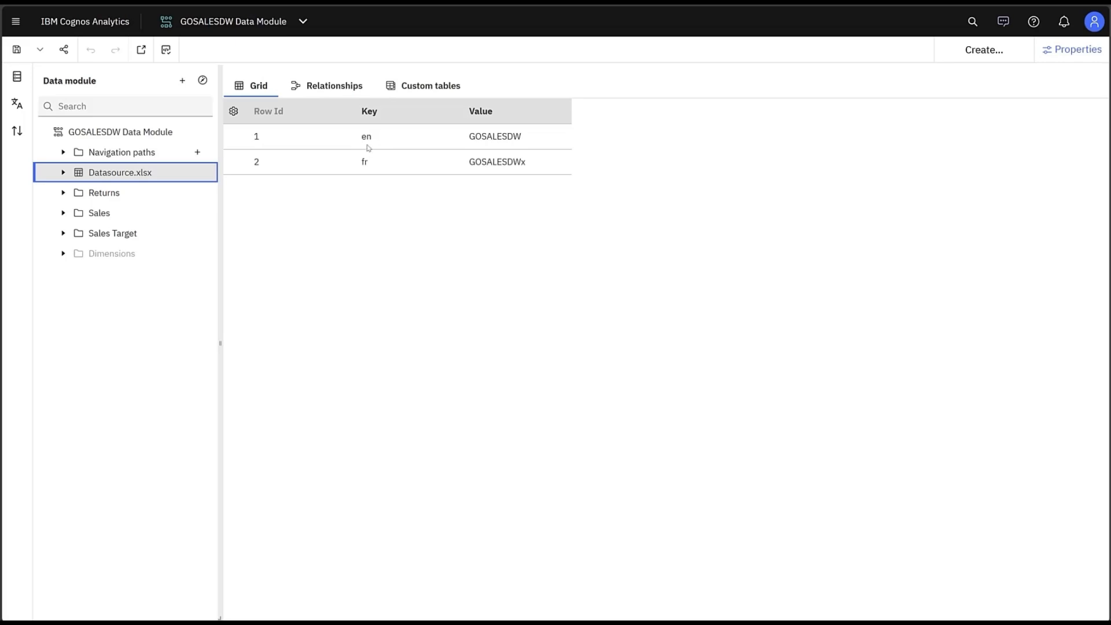
drag(464, 139, 521, 153)
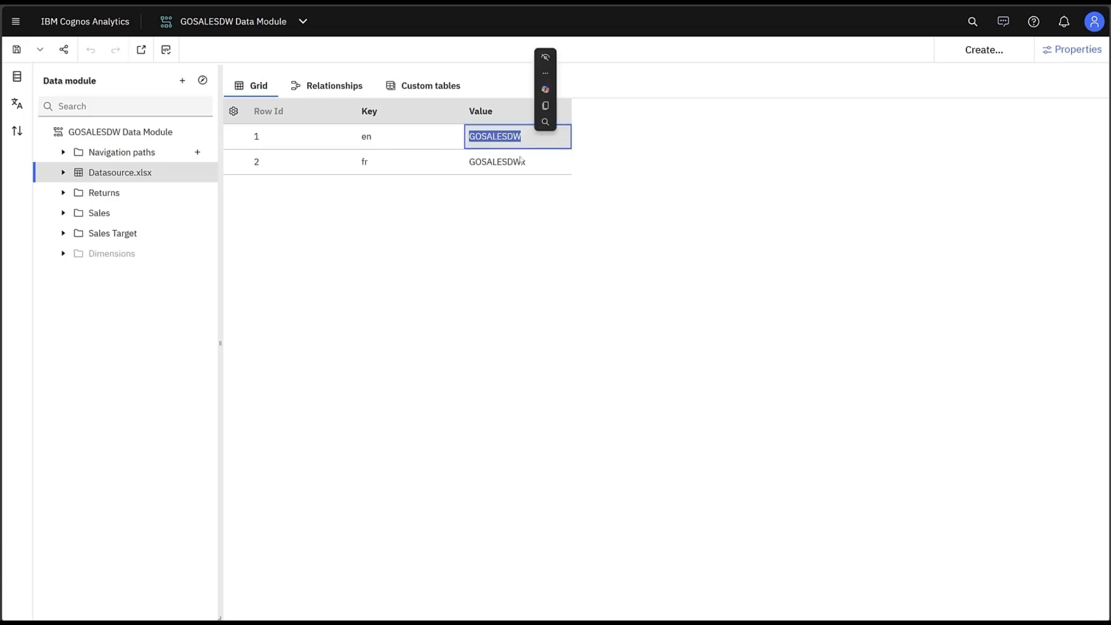
click(483, 136)
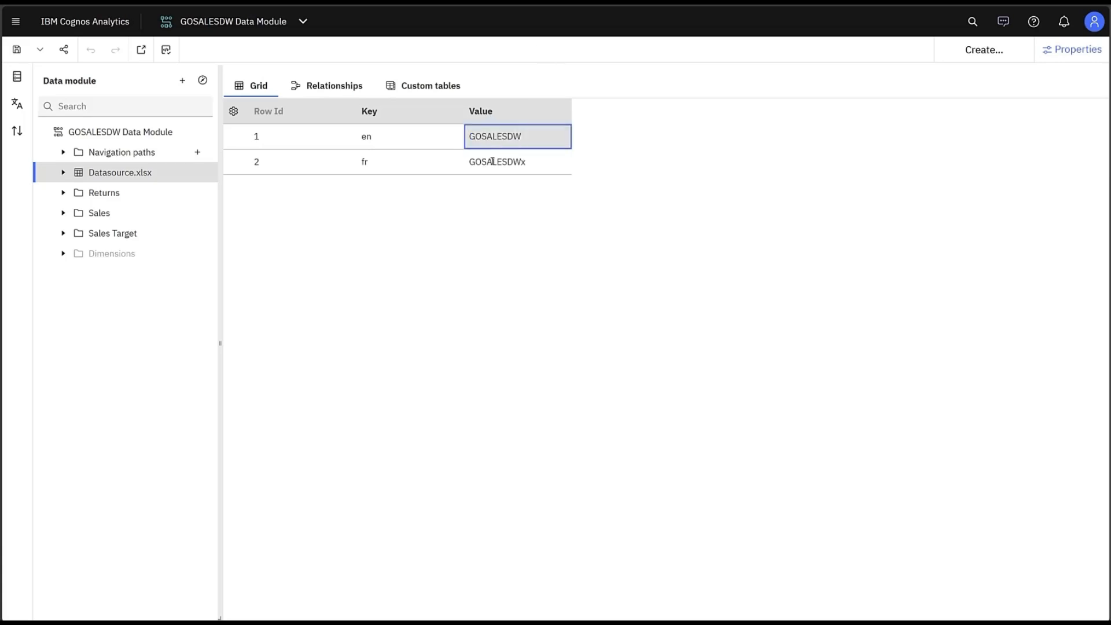
click(495, 158)
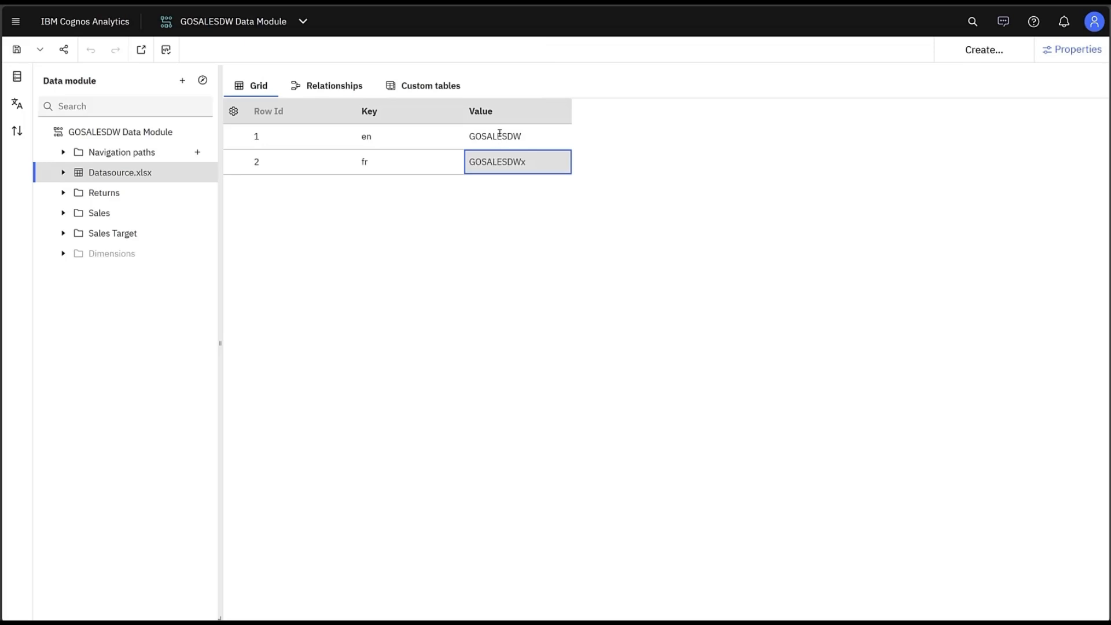
click(499, 138)
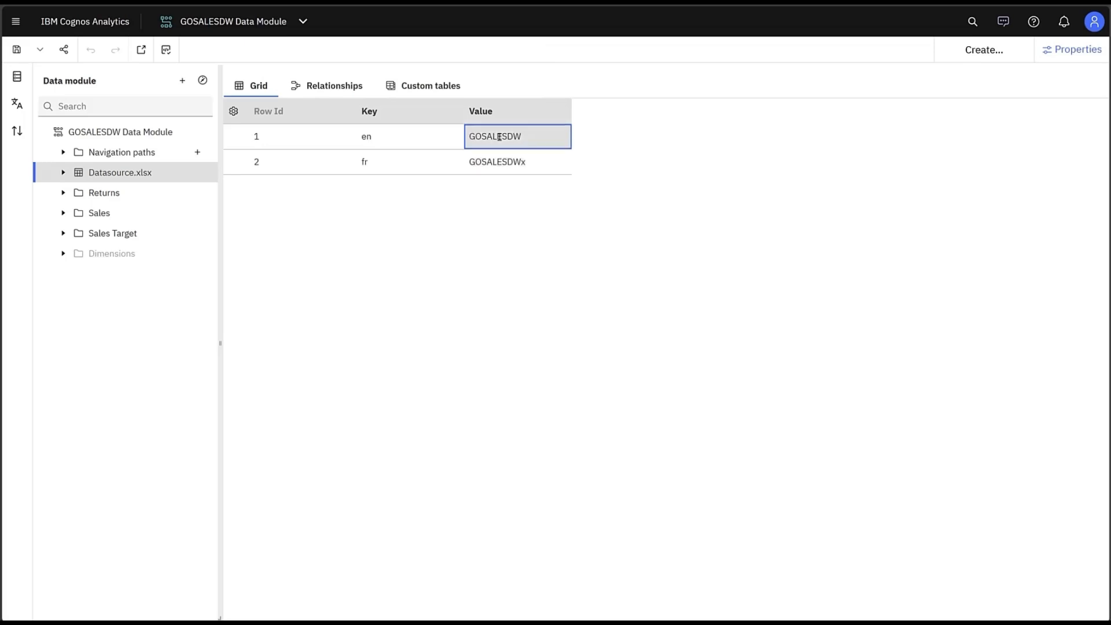
drag(361, 137, 380, 143)
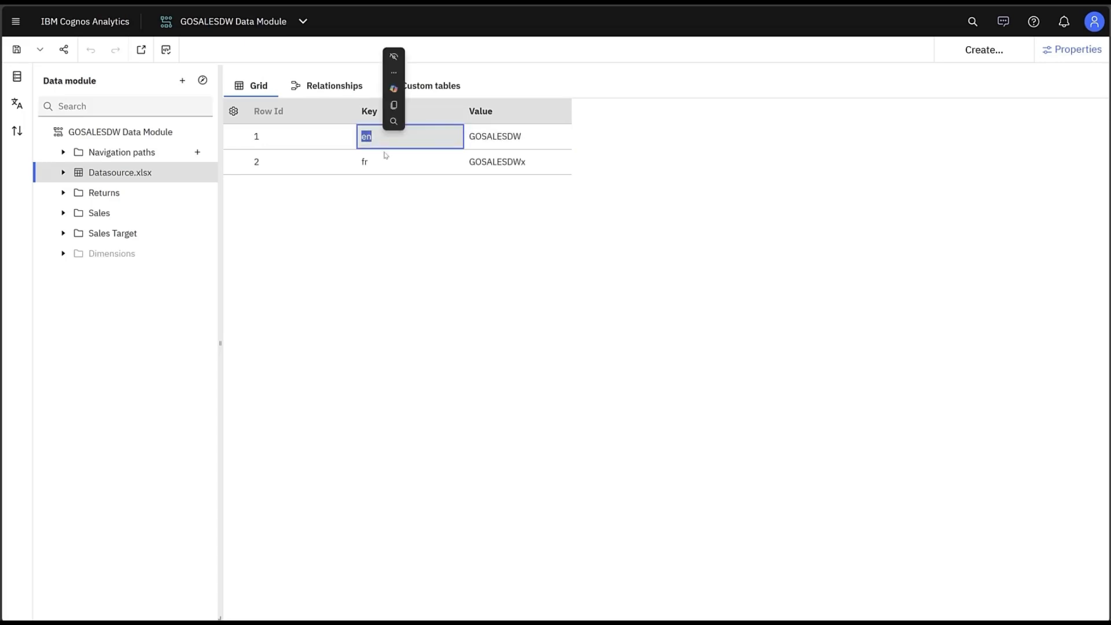
drag(469, 136, 520, 139)
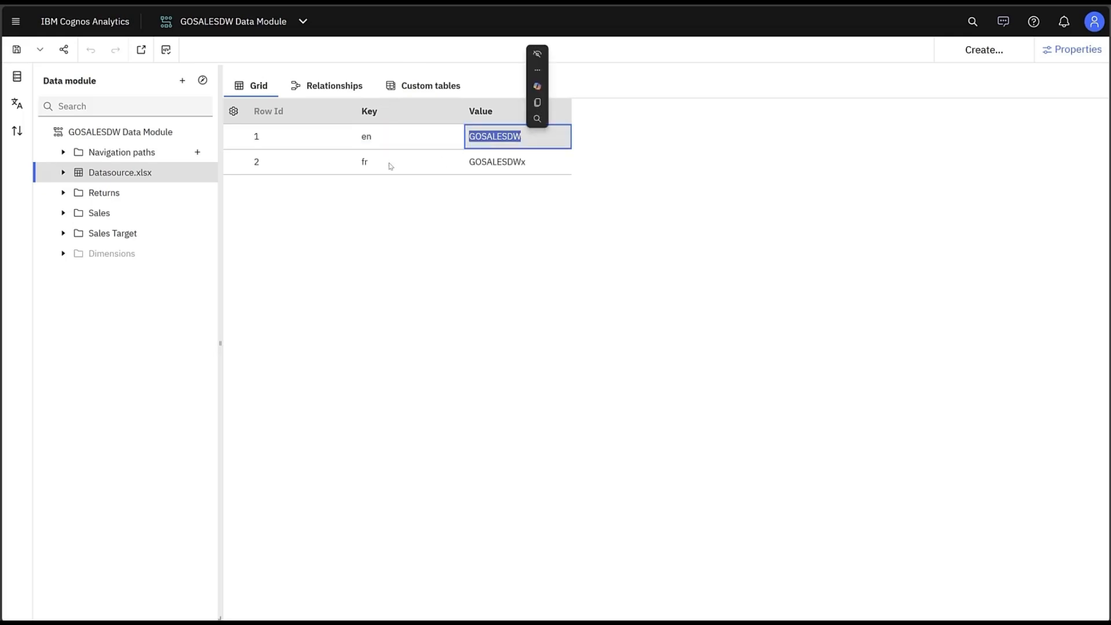
drag(361, 162, 377, 166)
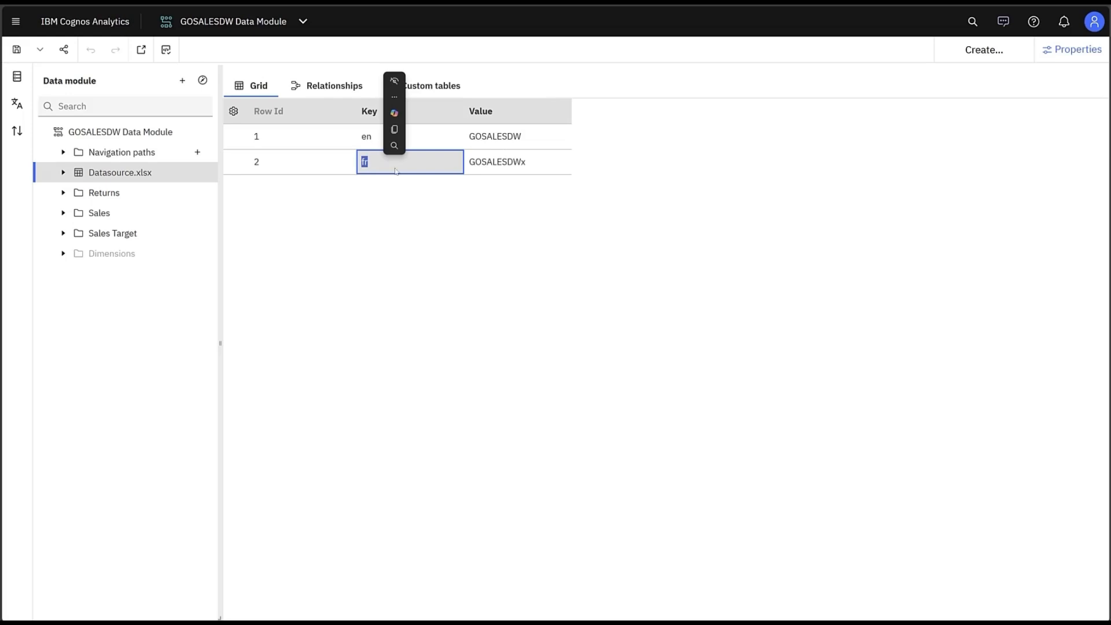
drag(469, 165, 525, 166)
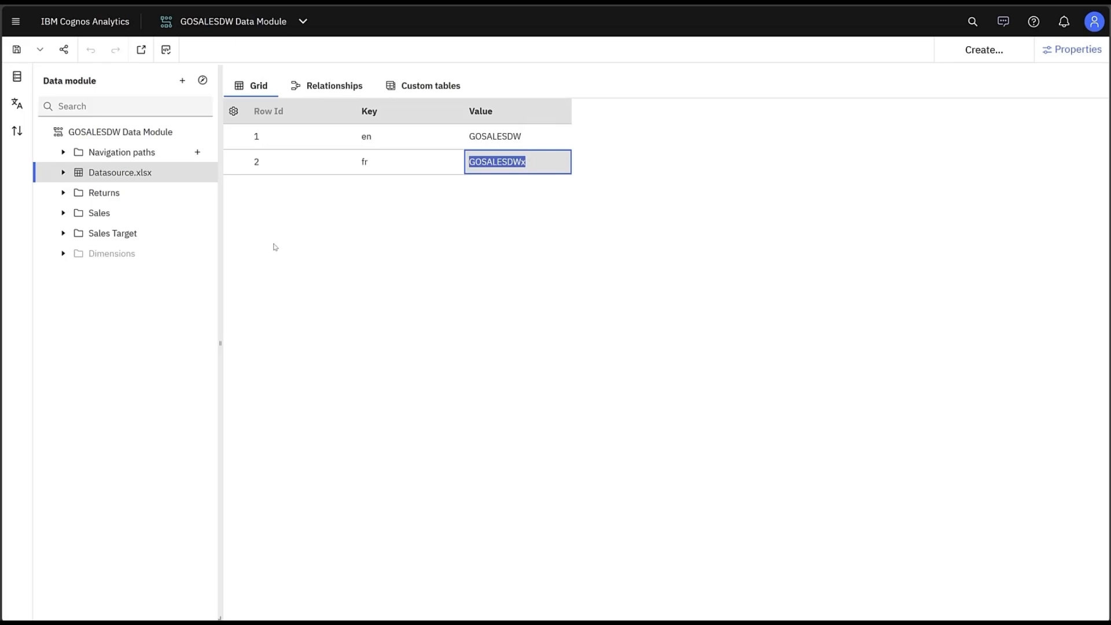
Expand the Sales folder and view the SQL query information of the Sales table, then close it.
click(90, 214)
click(63, 213)
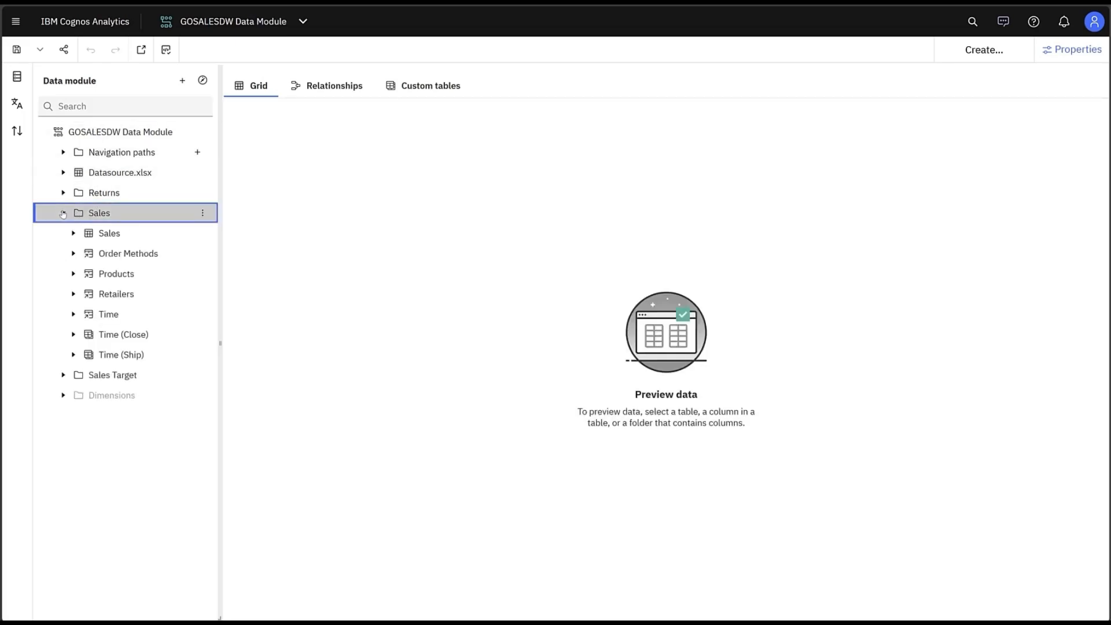
right_click(101, 233)
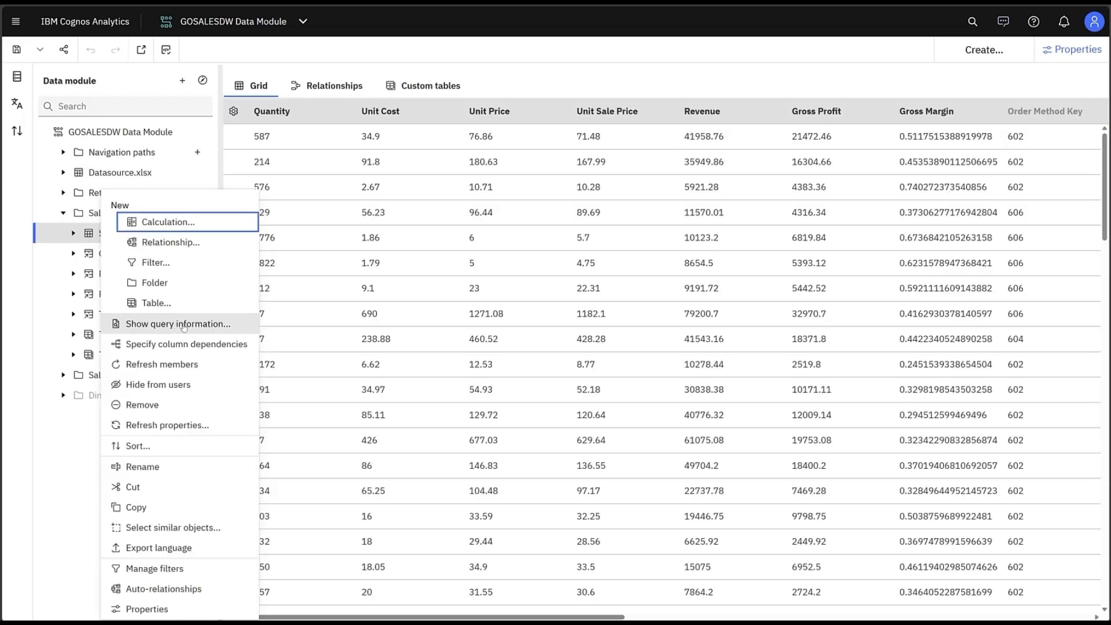
click(183, 325)
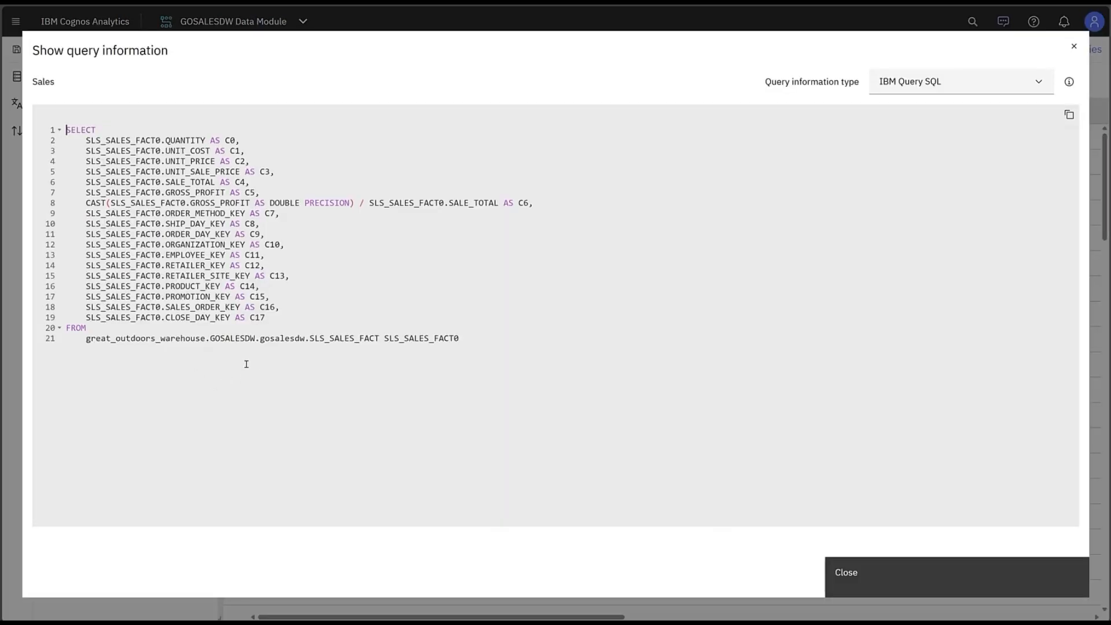
drag(210, 338, 254, 338)
click(860, 580)
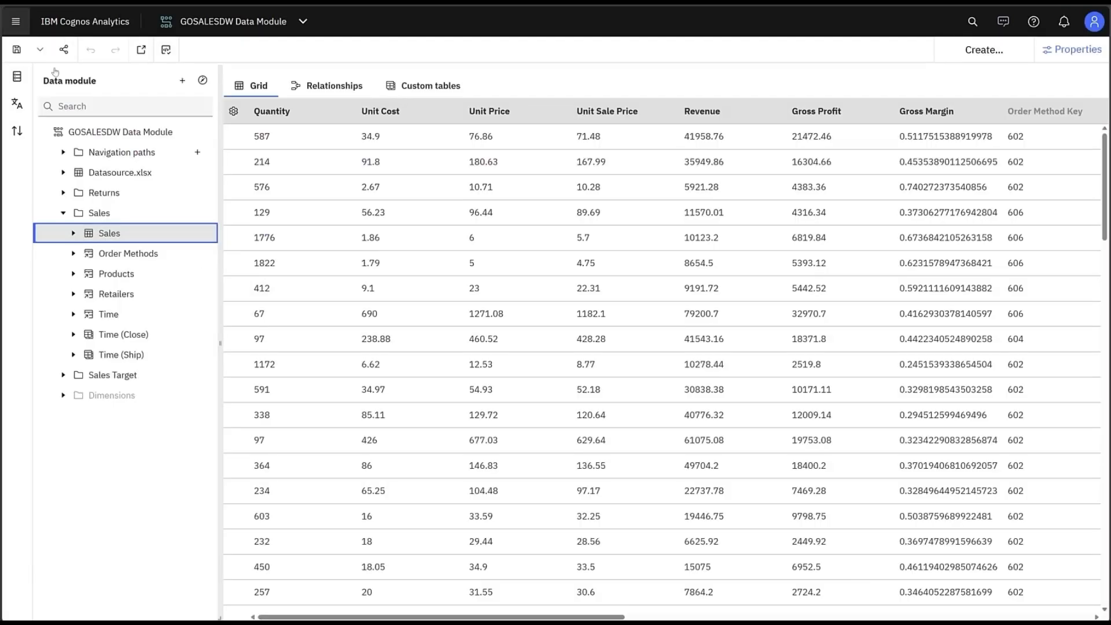
Open the gosalesdw source's properties and open the catalog override value expression under Advanced.
click(17, 77)
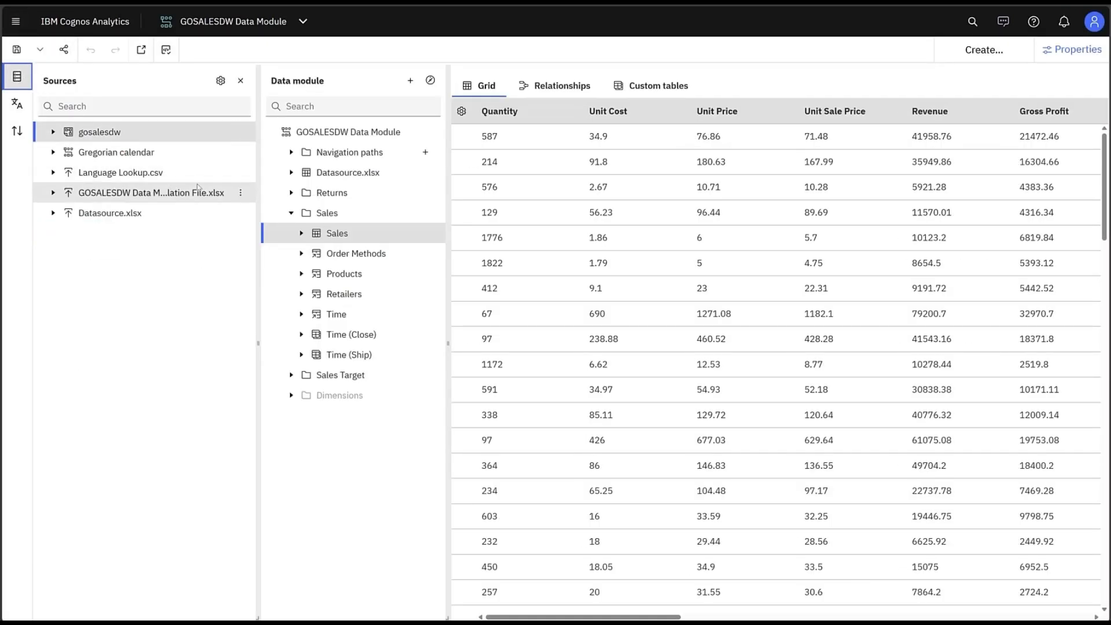
click(239, 137)
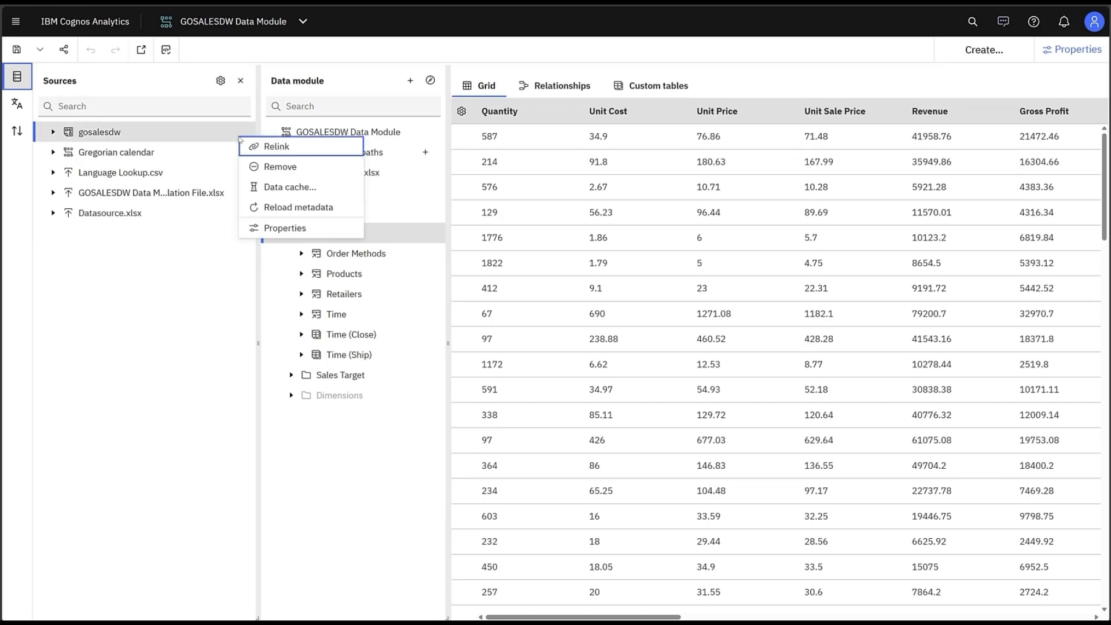
click(291, 229)
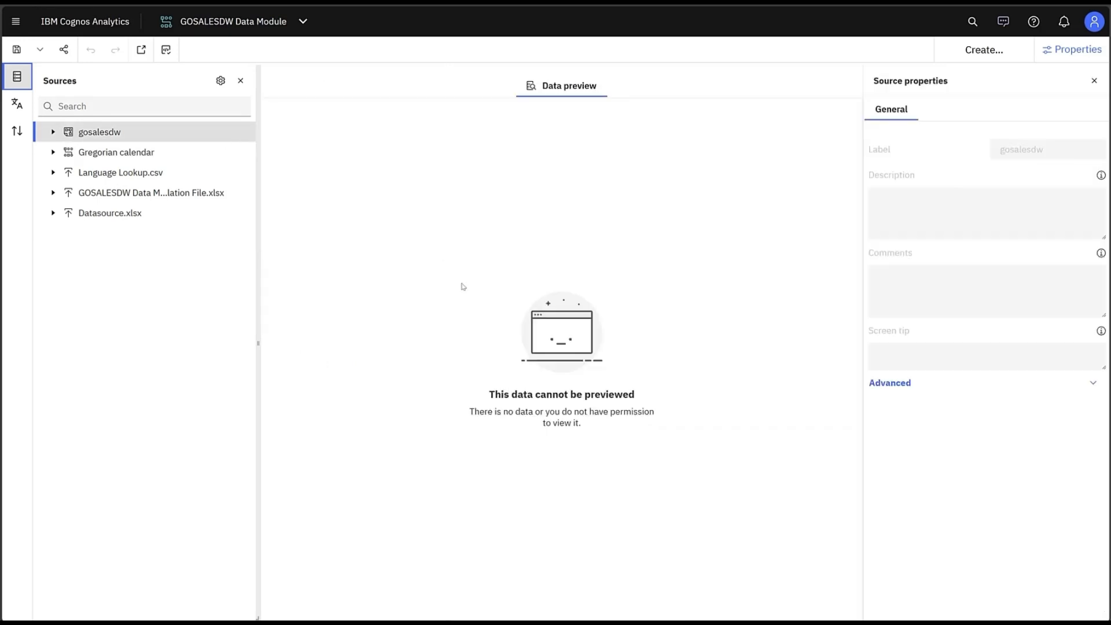
click(909, 384)
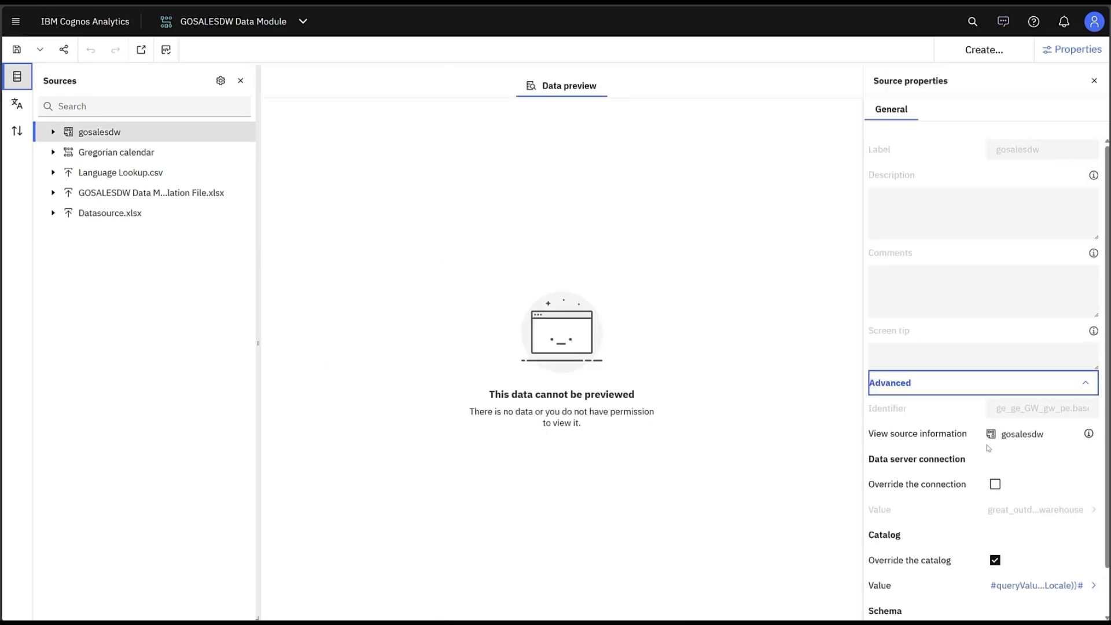
scroll(1014, 495, down, 2)
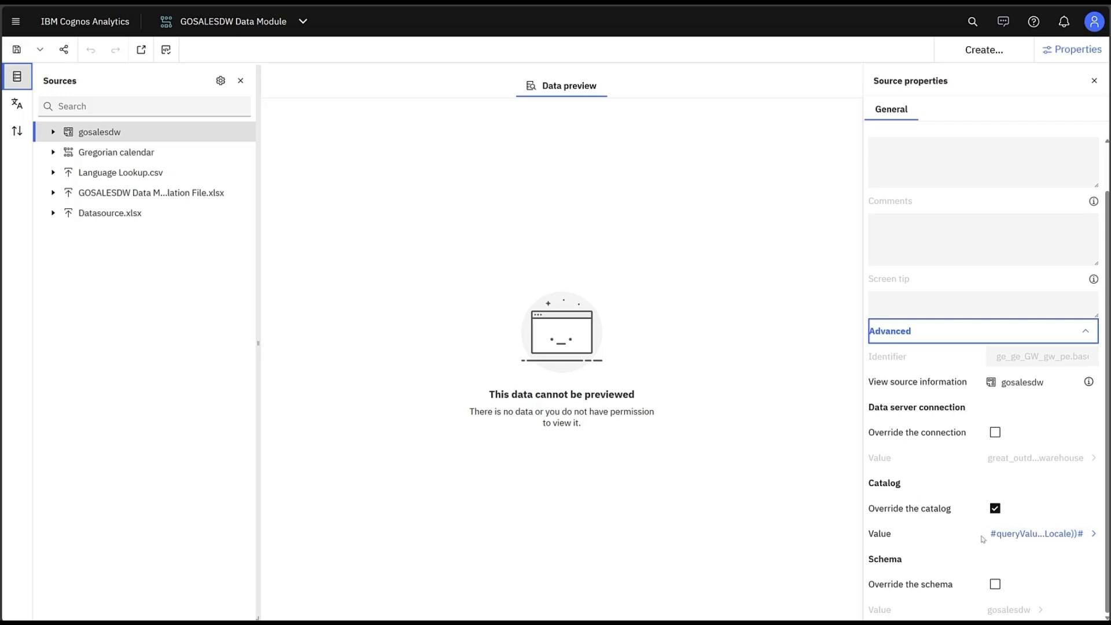
click(1059, 535)
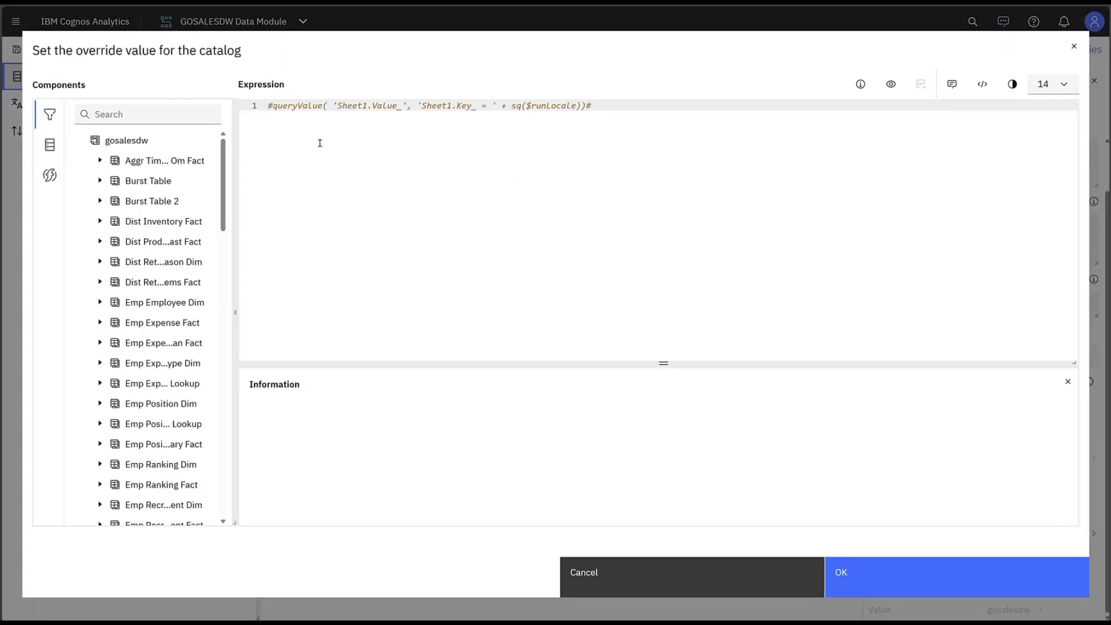
Examine the catalog override expression and the description of the queryValue macro function.
drag(272, 106, 323, 109)
drag(337, 108, 575, 105)
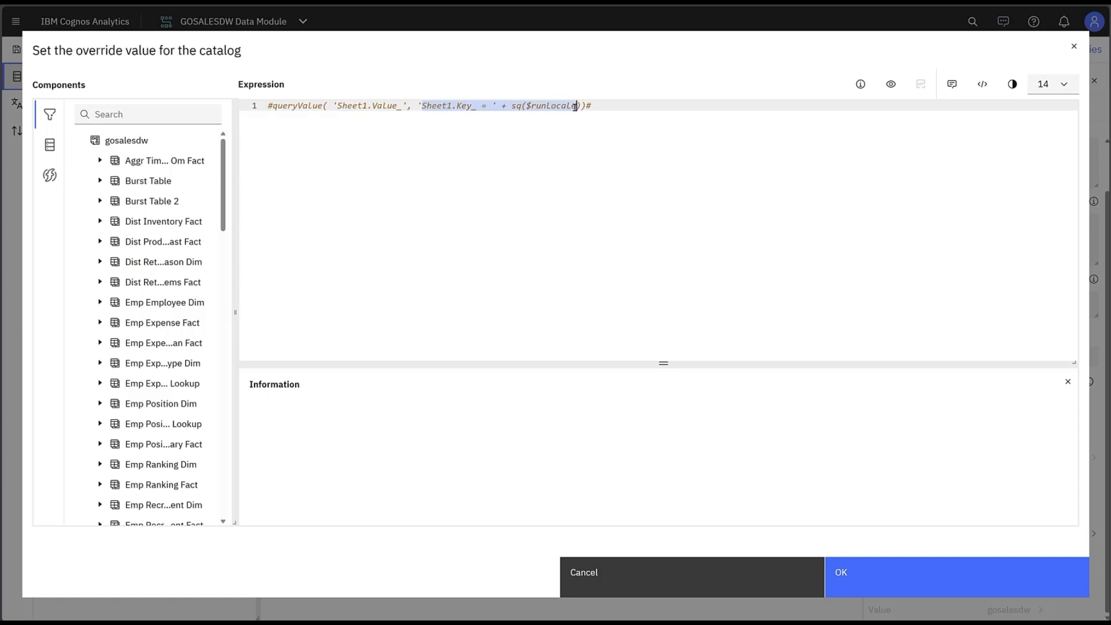
click(49, 175)
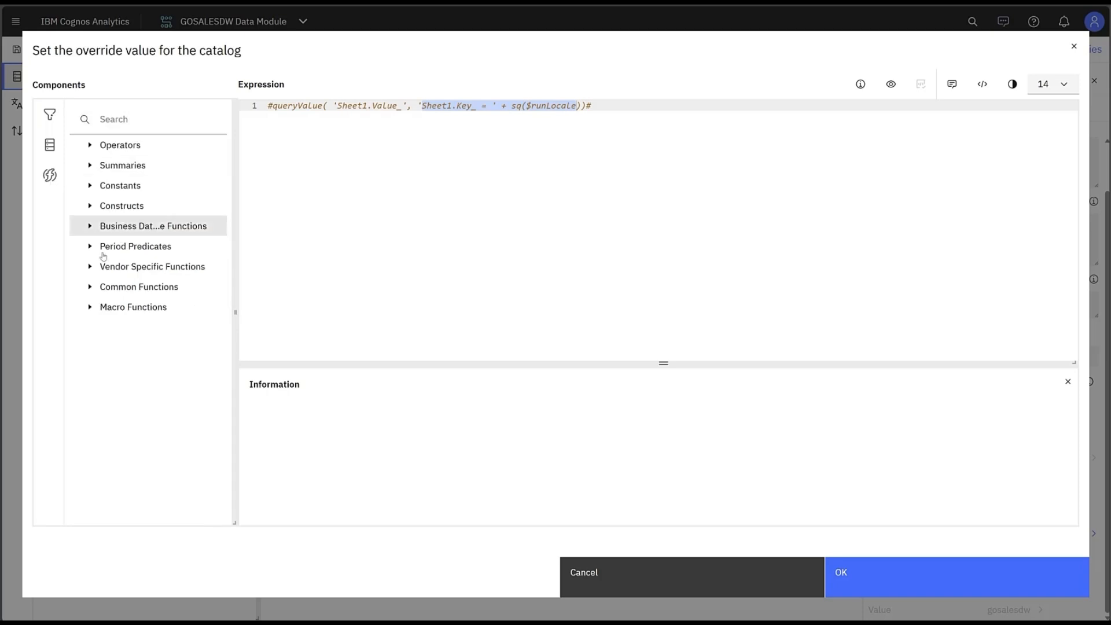
click(92, 309)
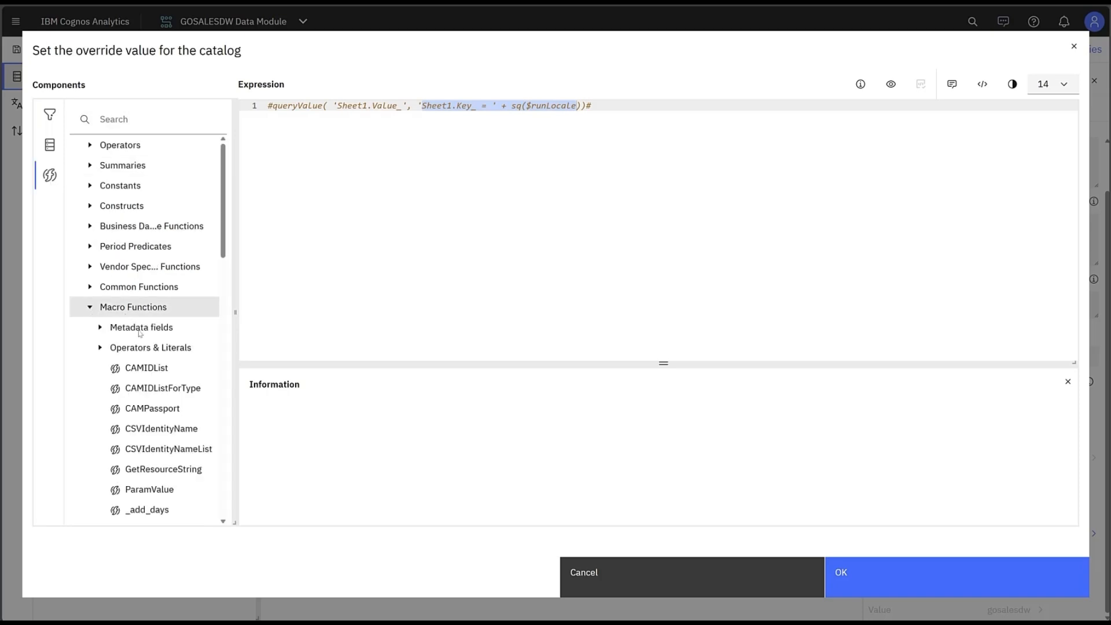
scroll(139, 332, down, 9)
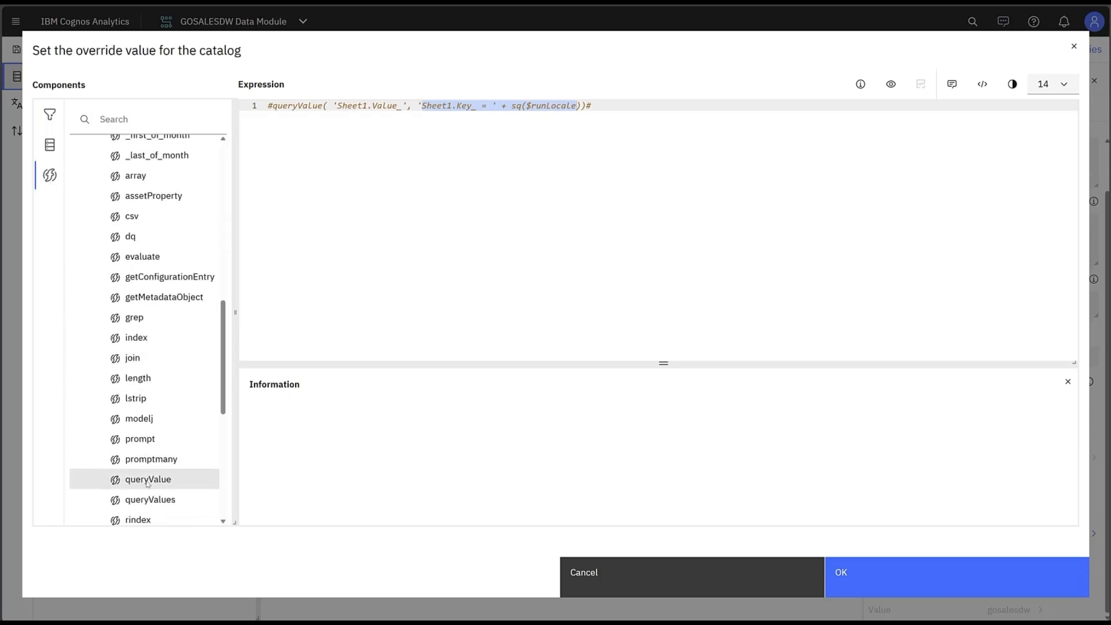
click(148, 480)
scroll(291, 393, down, 3)
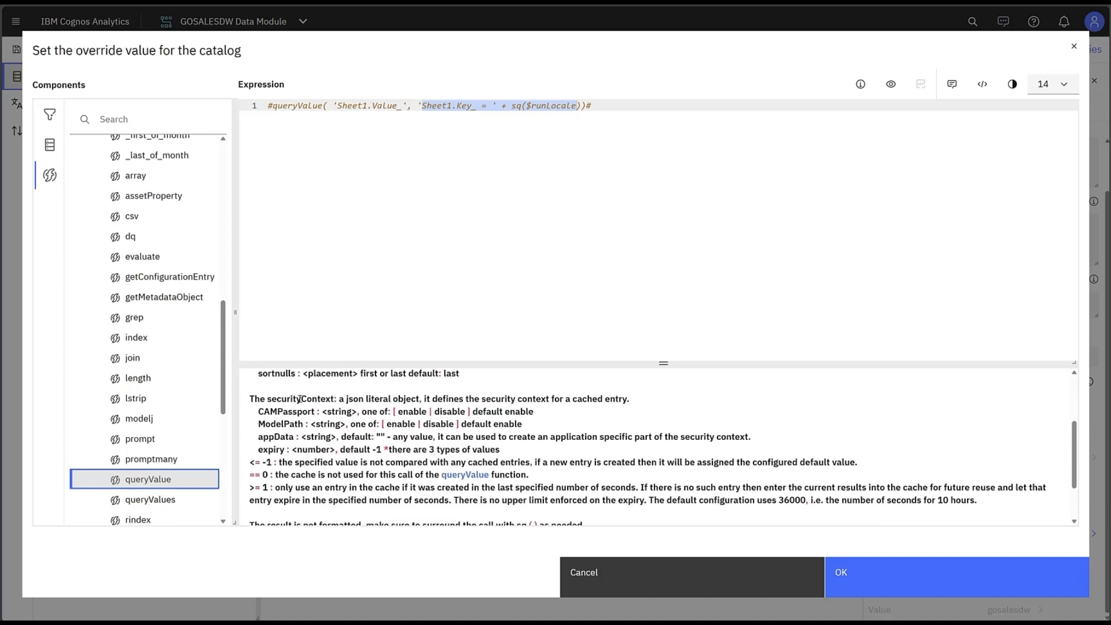
scroll(401, 419, down, 2)
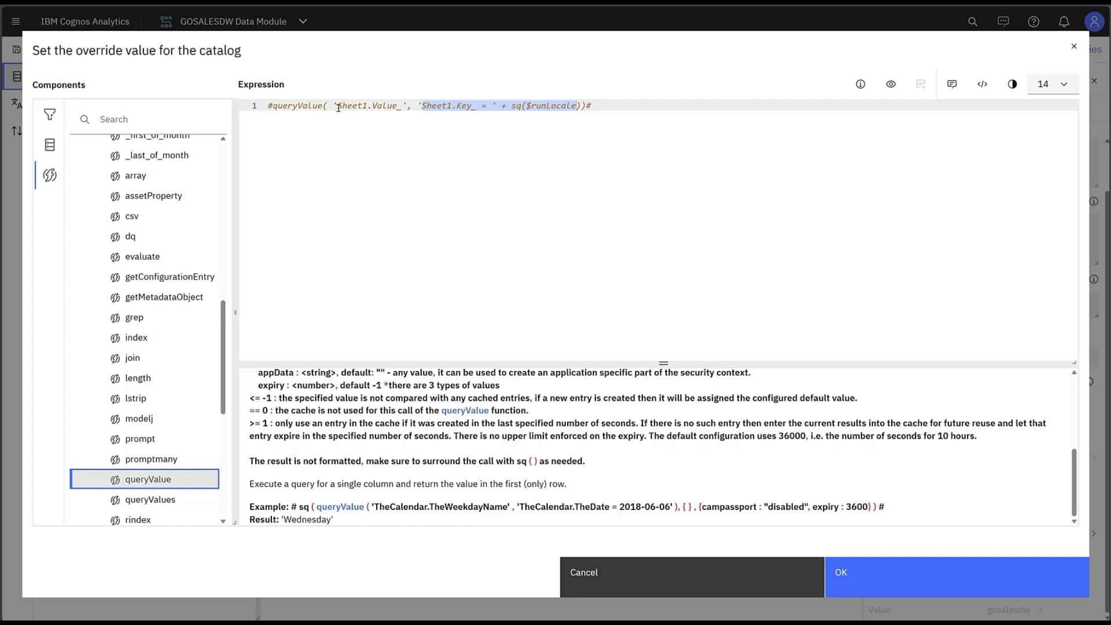
drag(342, 108, 403, 106)
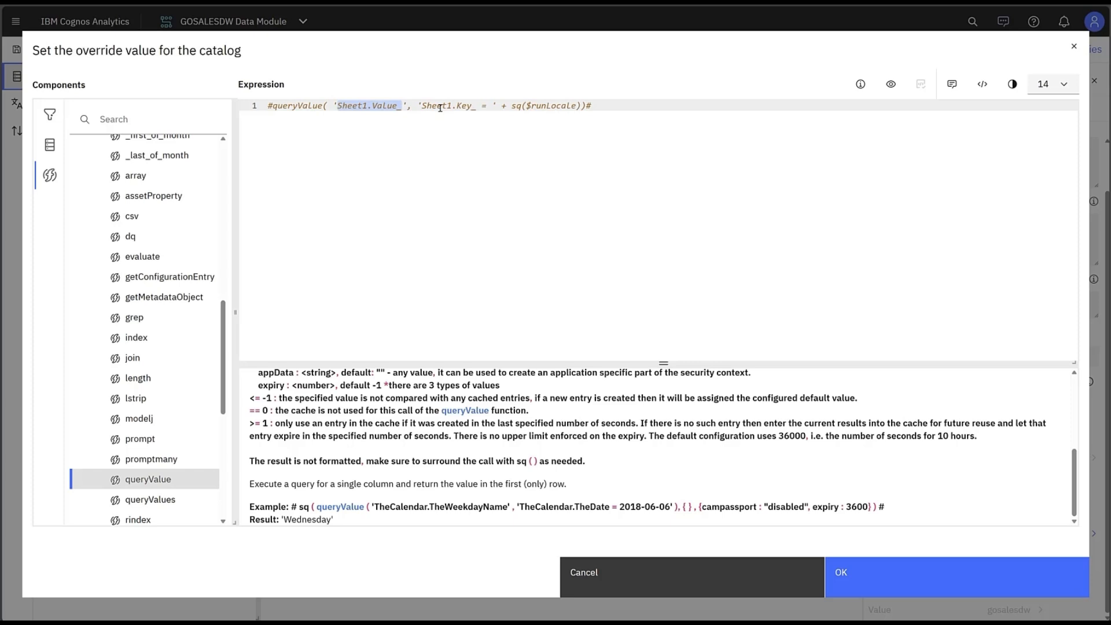
drag(456, 107, 576, 107)
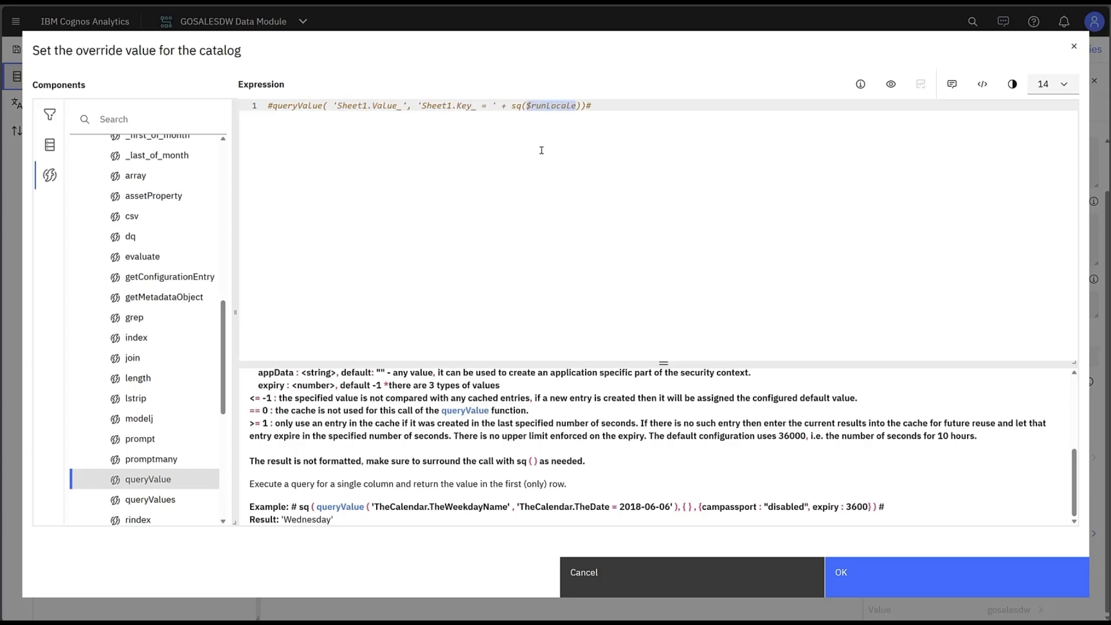
double_click(515, 106)
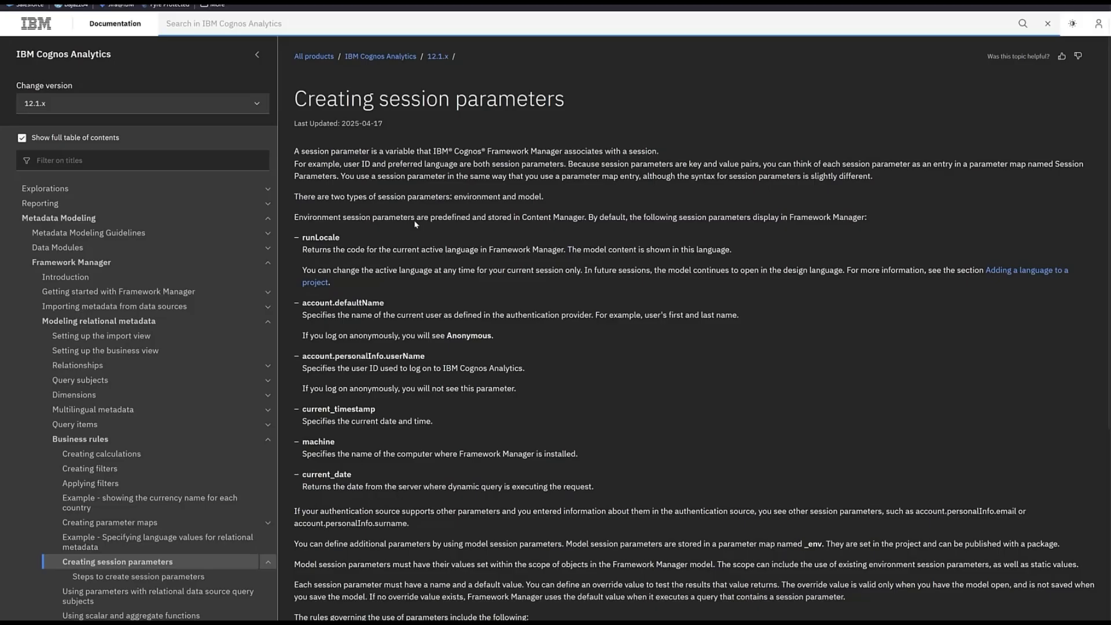
Read the IBM documentation on creating session parameters such as runLocale, then confirm the catalog override expression.
drag(295, 99, 565, 100)
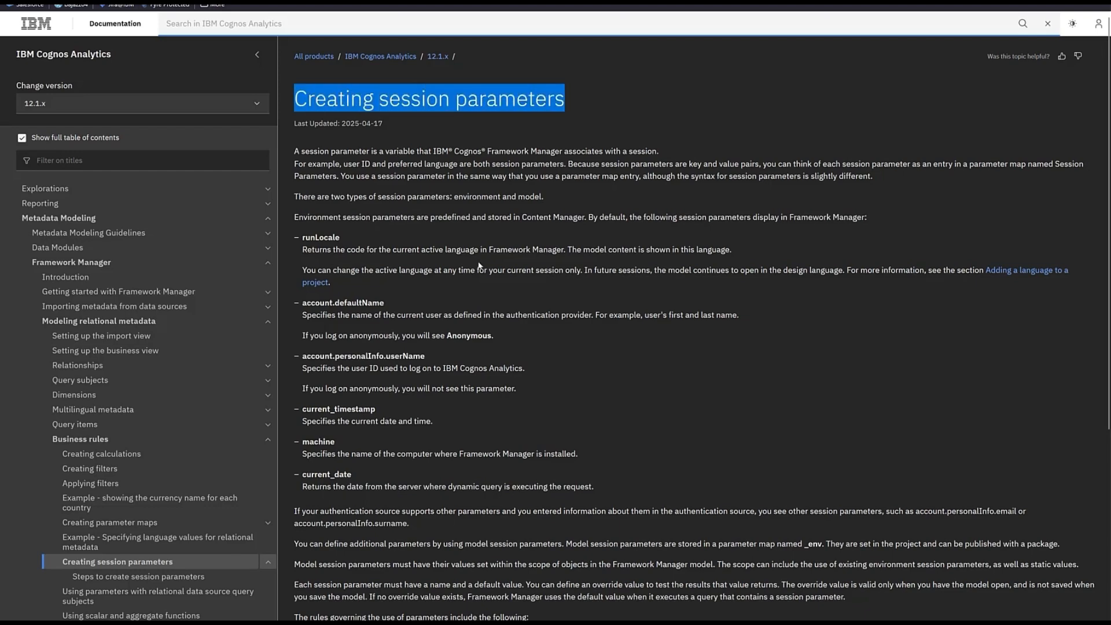
scroll(466, 261, down, 2)
drag(301, 129, 341, 141)
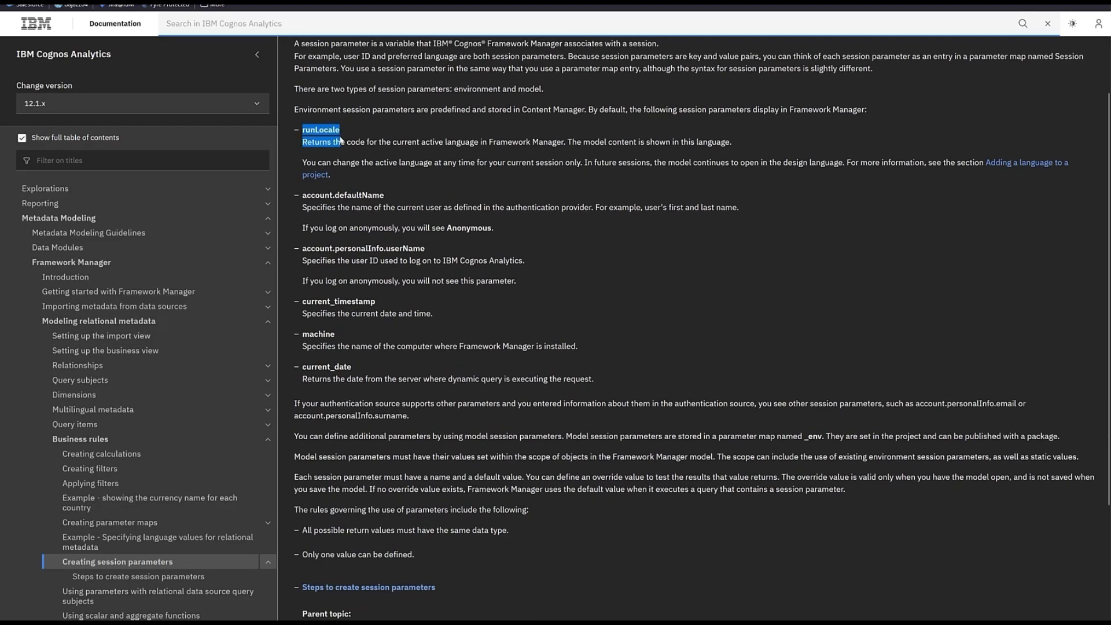
drag(340, 195, 368, 195)
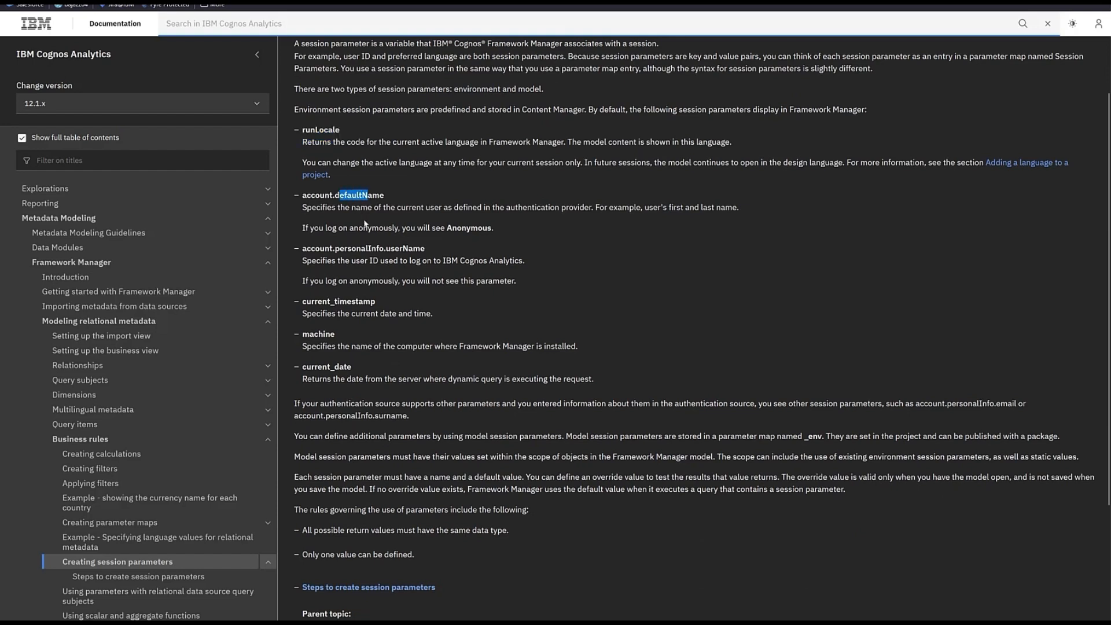
drag(386, 248, 408, 249)
drag(425, 248, 387, 248)
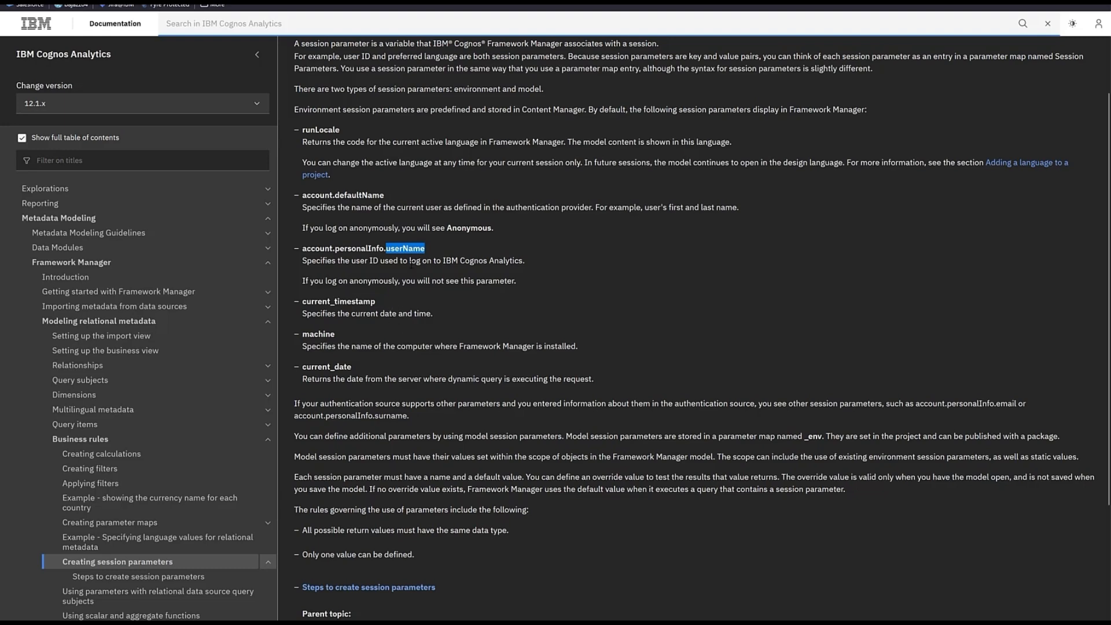
scroll(407, 278, up, 2)
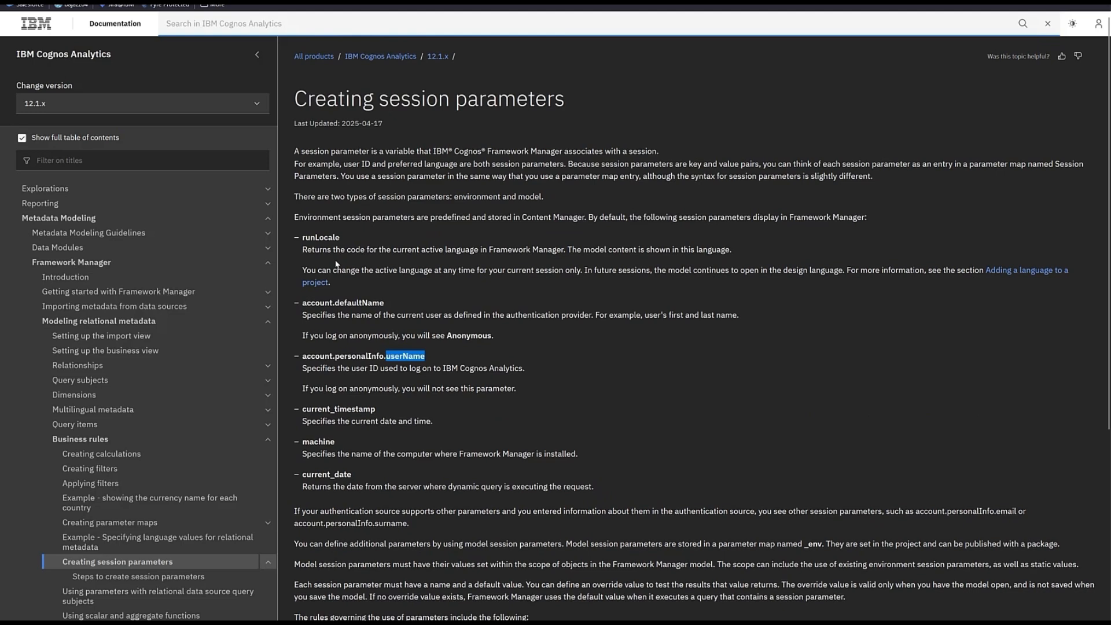
drag(301, 237, 346, 238)
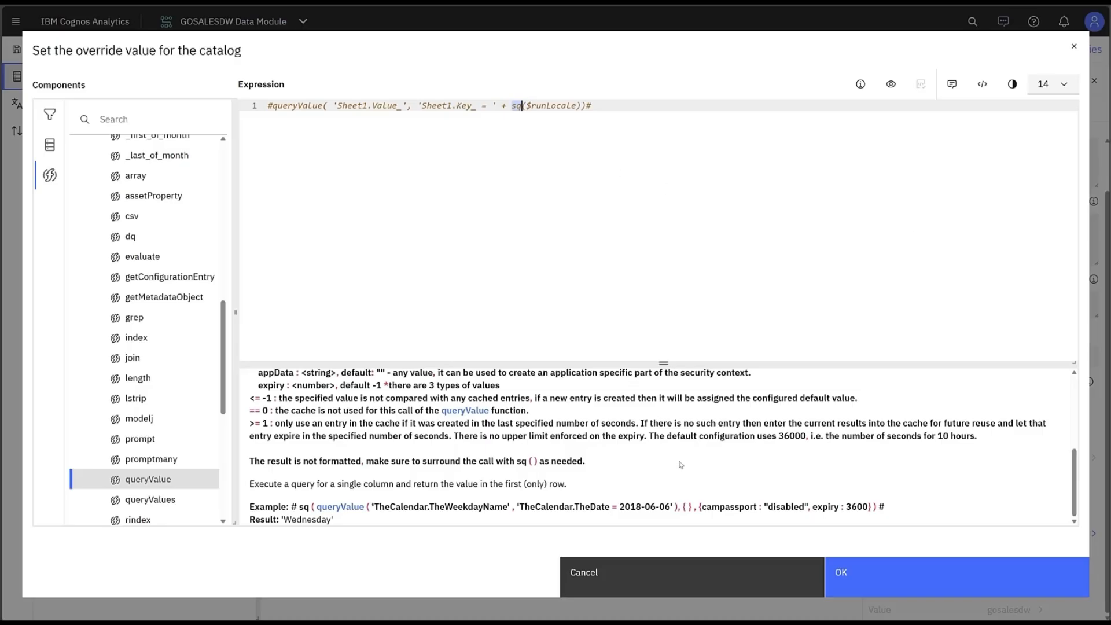
click(848, 582)
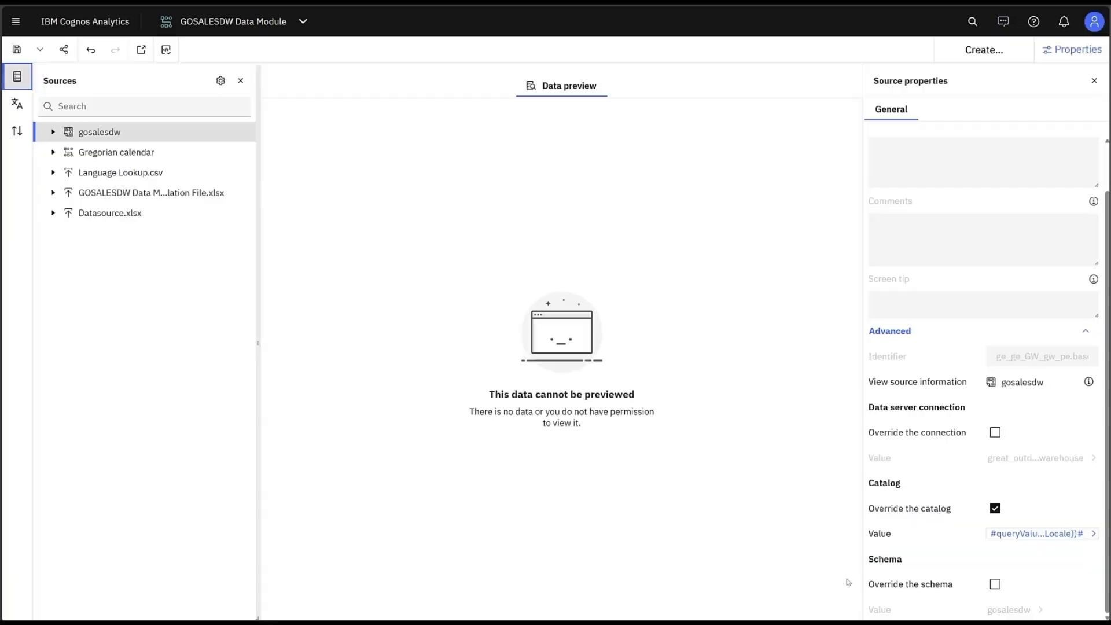
Set the content language to French in the profile settings, then reload the data module page.
click(1095, 24)
click(999, 82)
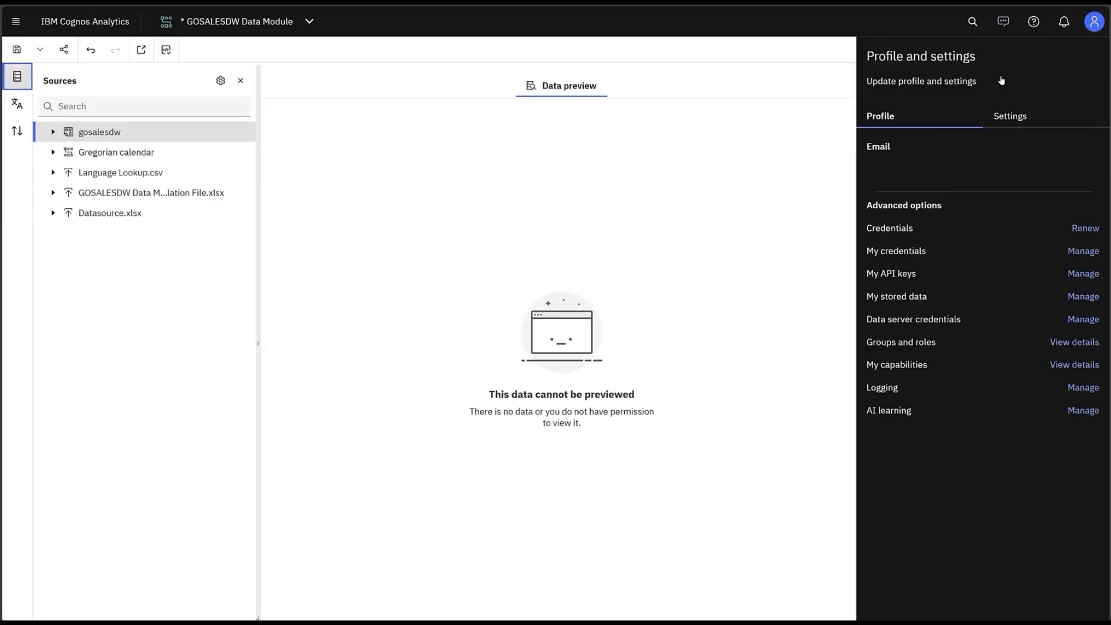
click(993, 118)
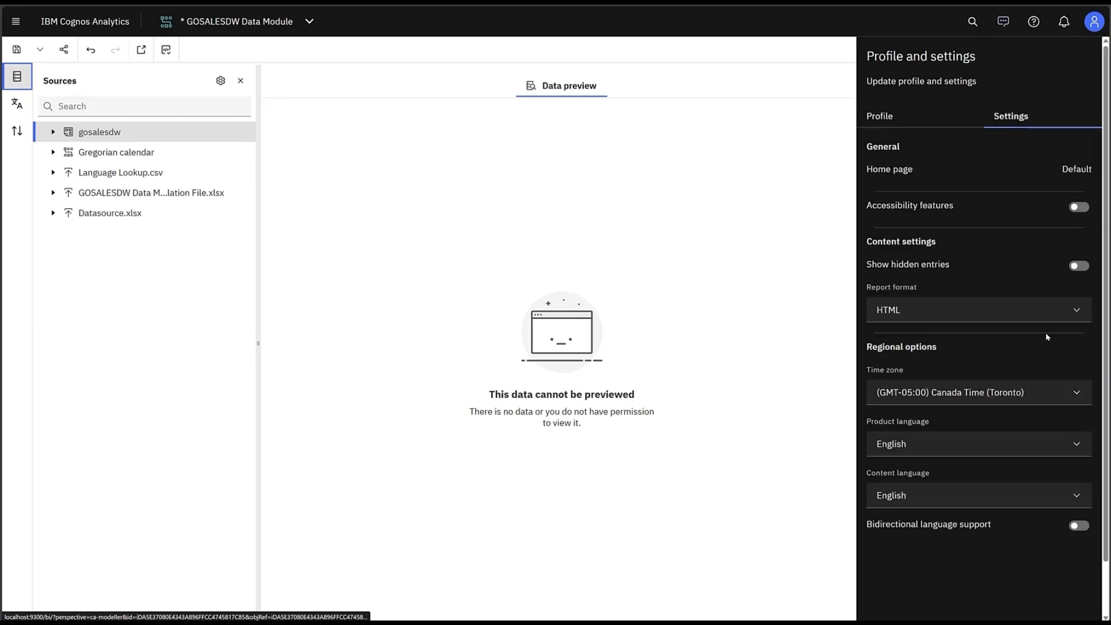
click(980, 500)
scroll(981, 500, down, 15)
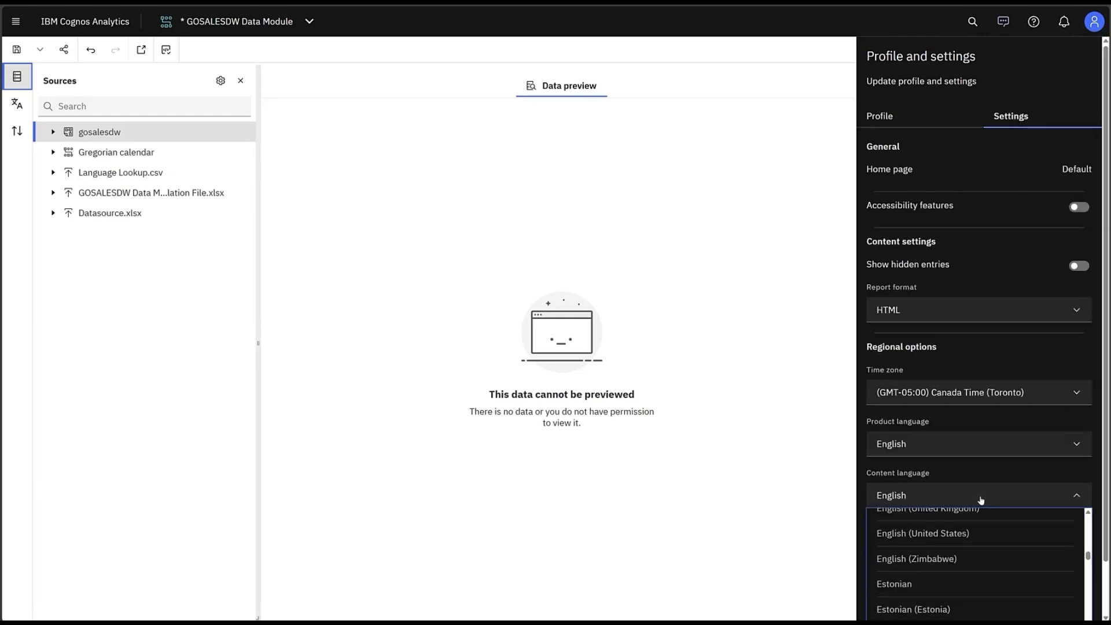
click(898, 588)
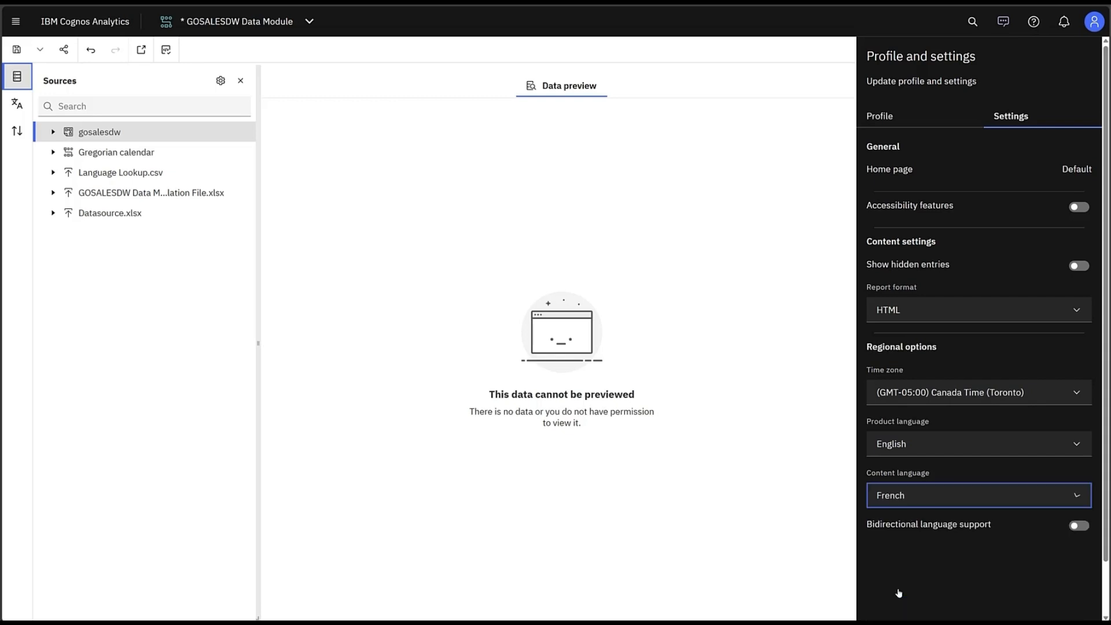
click(690, 296)
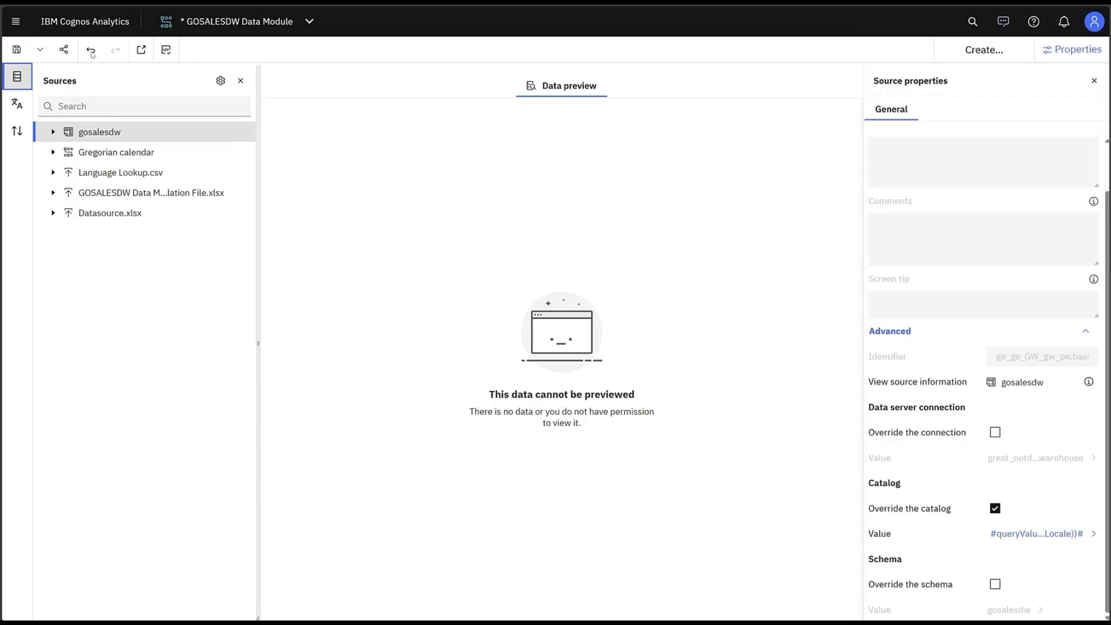
key(F5)
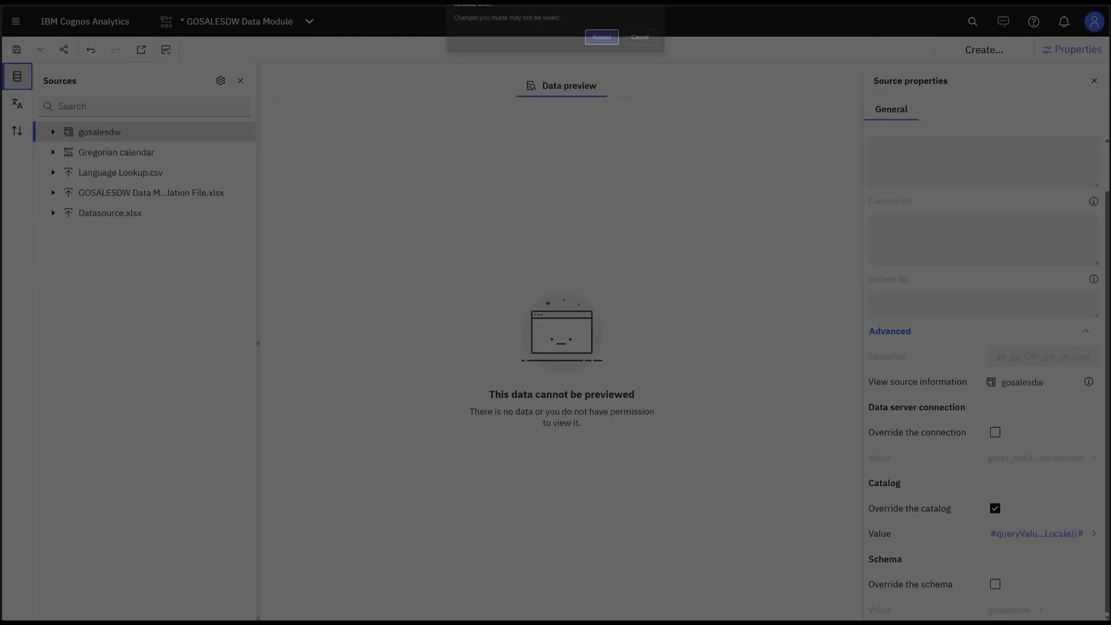
click(599, 38)
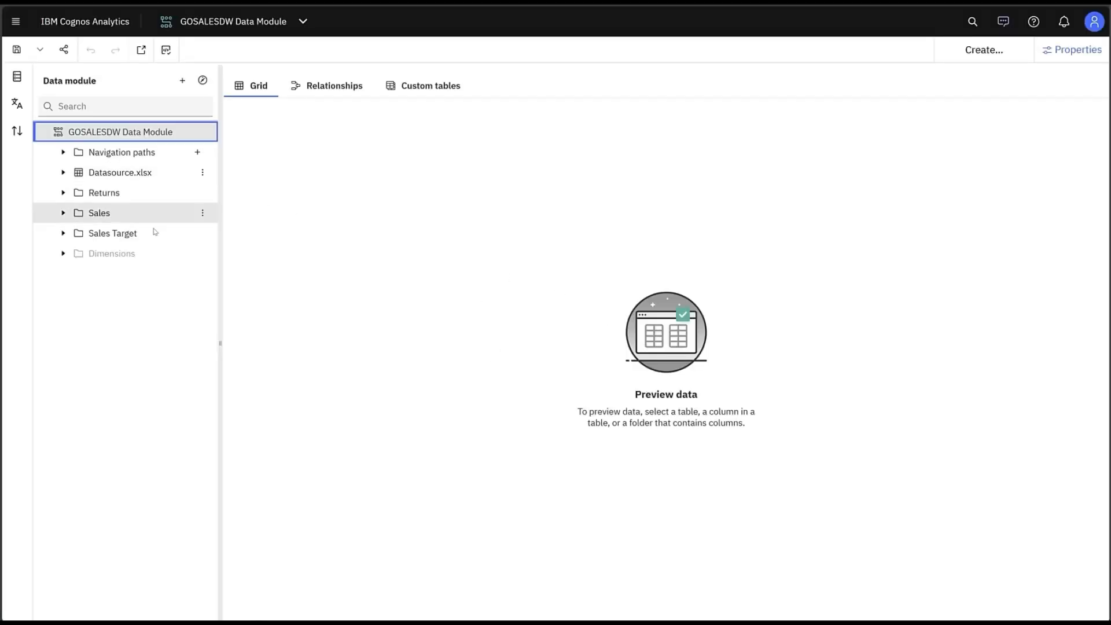
Expand the Sales folder, show the Sales table's query information to examine the catalog name in the FROM clause, then close it.
click(63, 213)
right_click(104, 235)
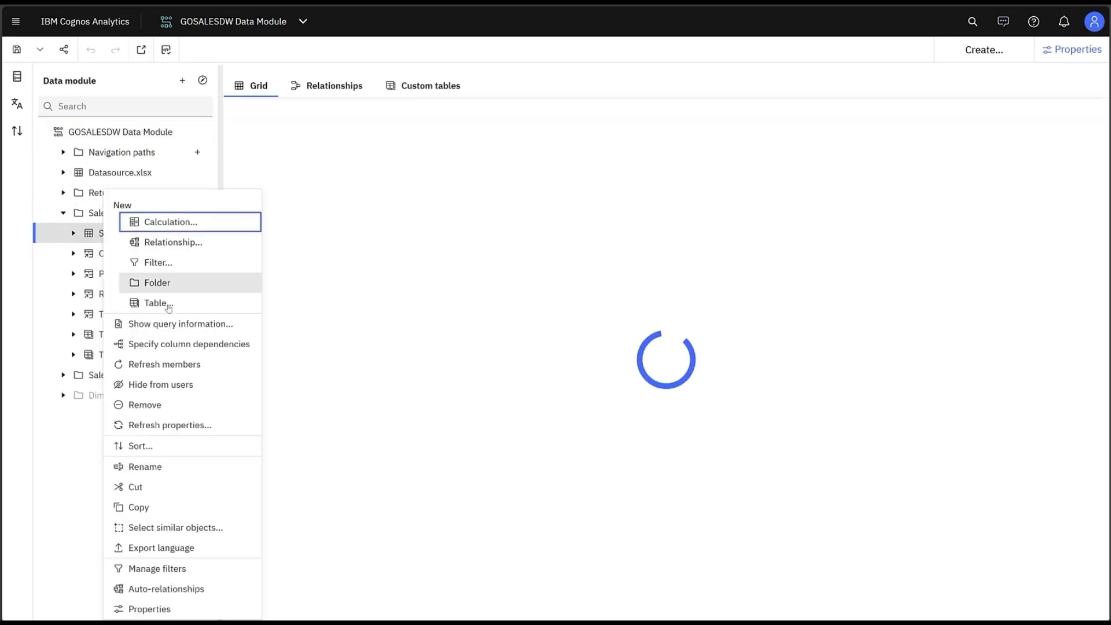
click(172, 325)
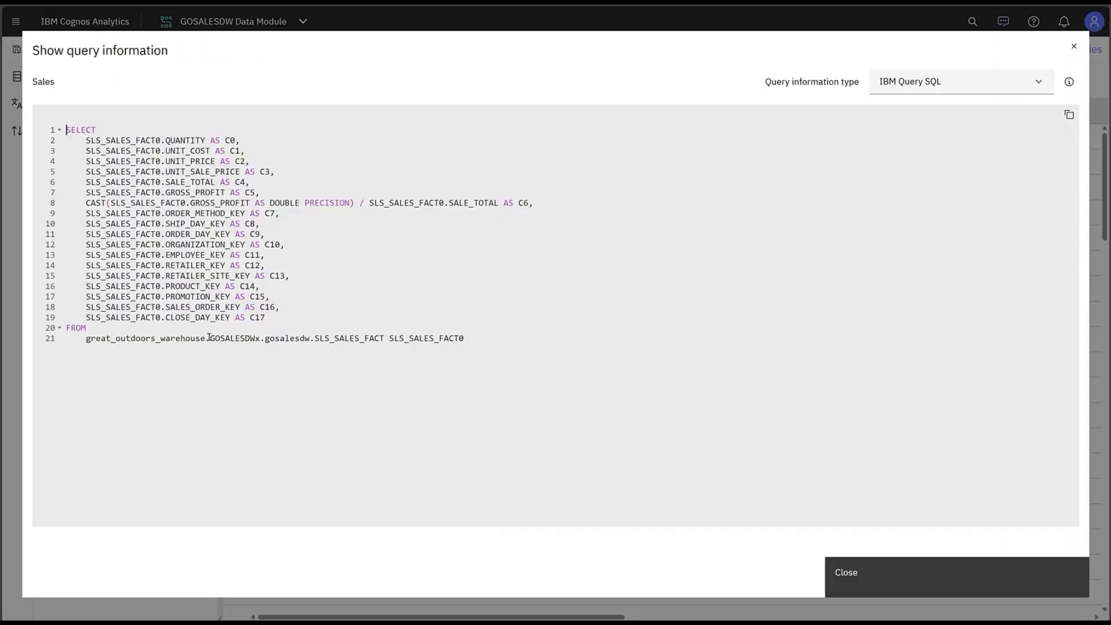
drag(211, 339, 261, 340)
click(881, 583)
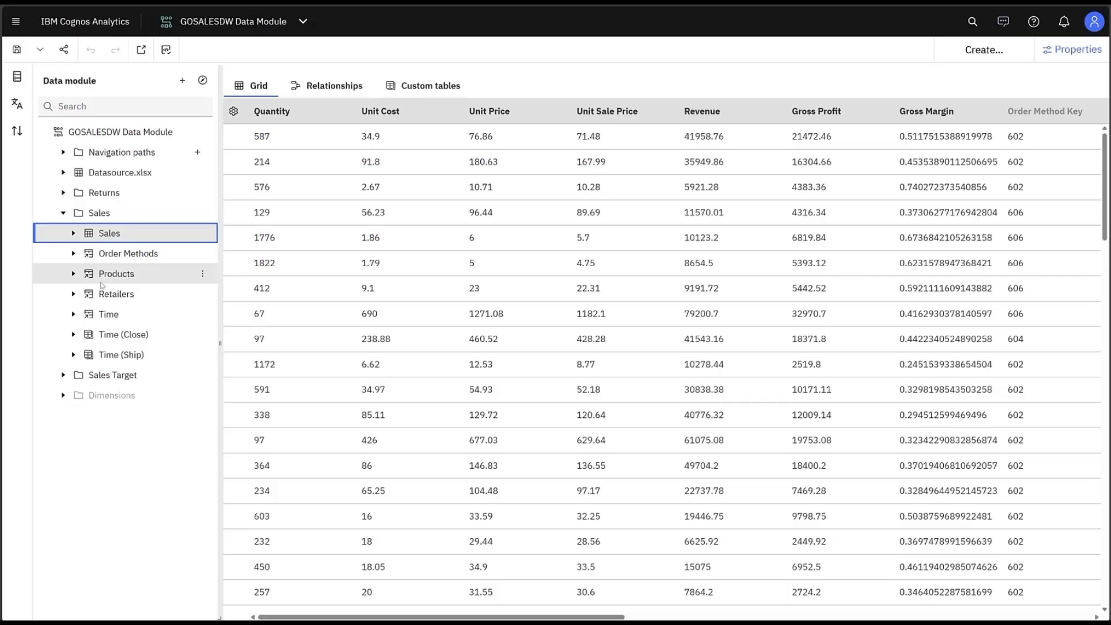